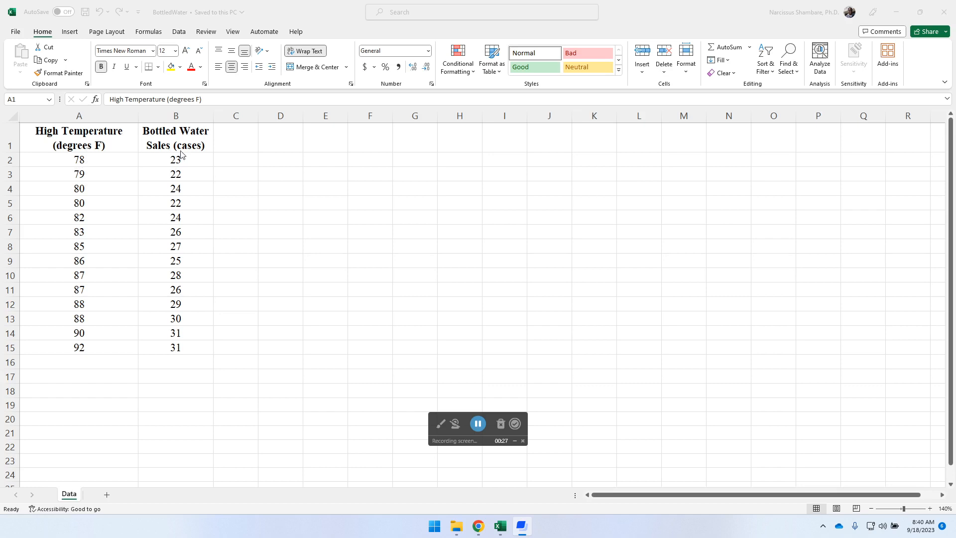
Insert a plain scatter chart of the temperature and sales data in A1:B15.
left_click(125, 149)
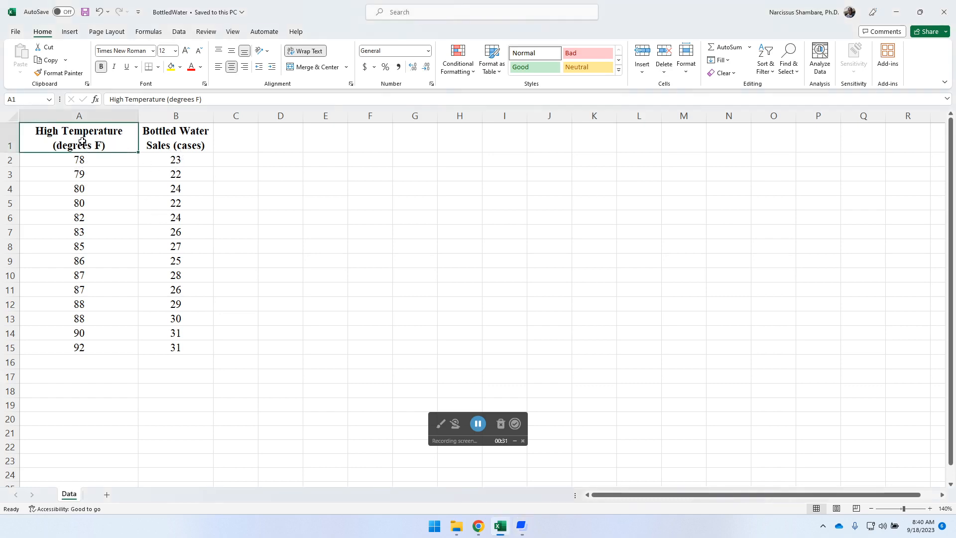
left_click_drag(78, 138, 204, 350)
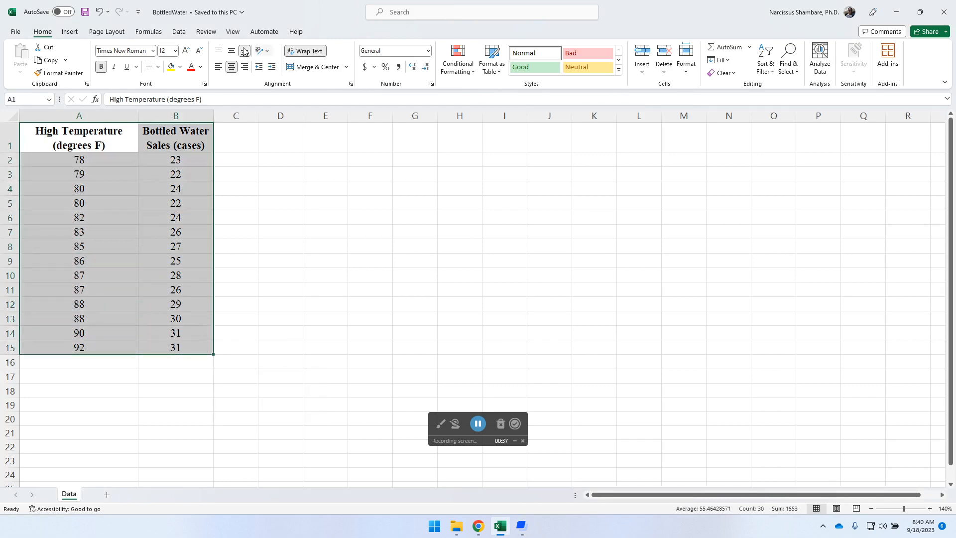
left_click(70, 31)
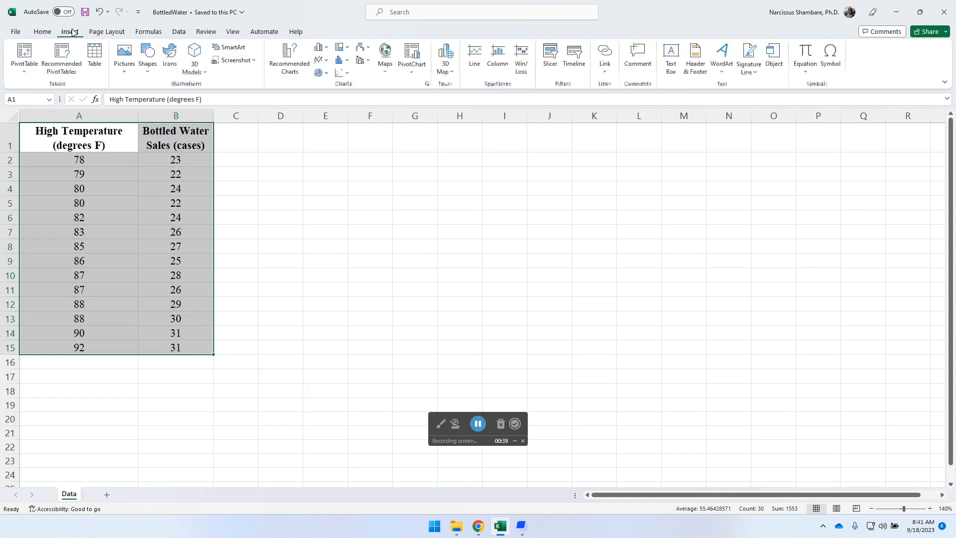
left_click(344, 74)
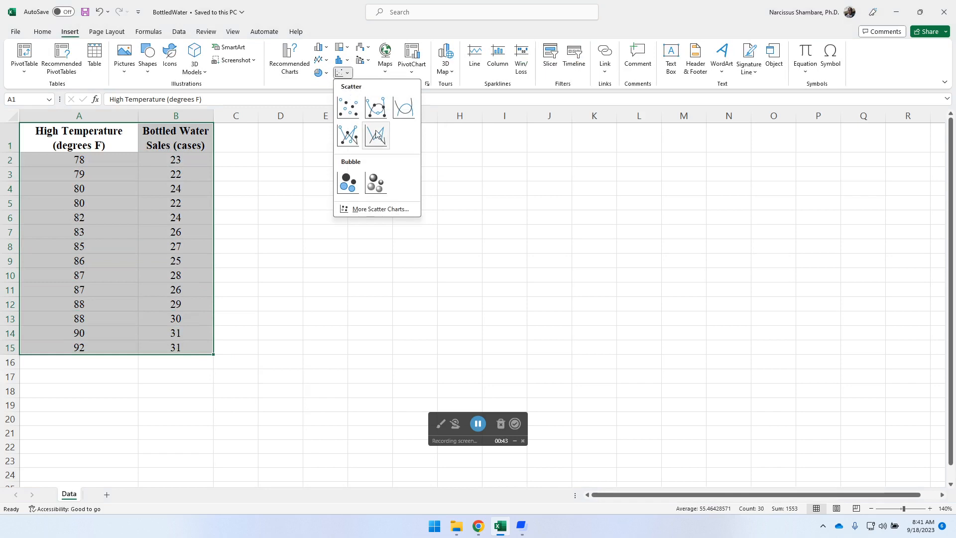
left_click(347, 108)
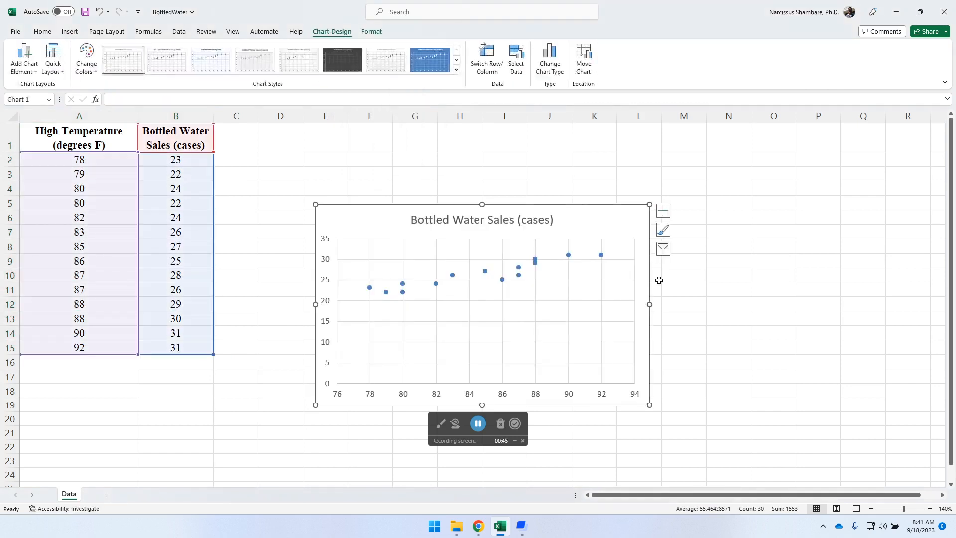
Set the vertical axis minimum bound to 20 and move the chart up beside the data table.
left_click(328, 305)
double_click(329, 305)
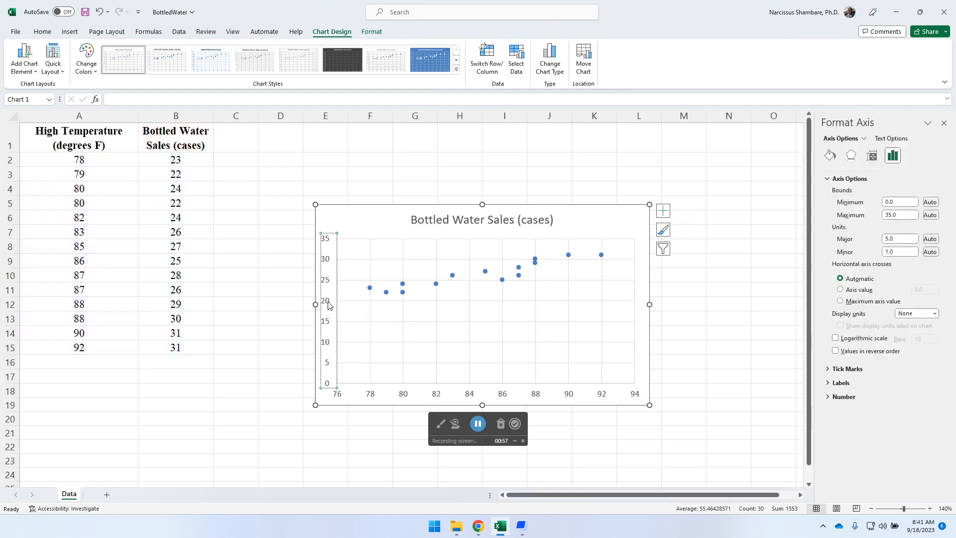
left_click(900, 202)
type("20")
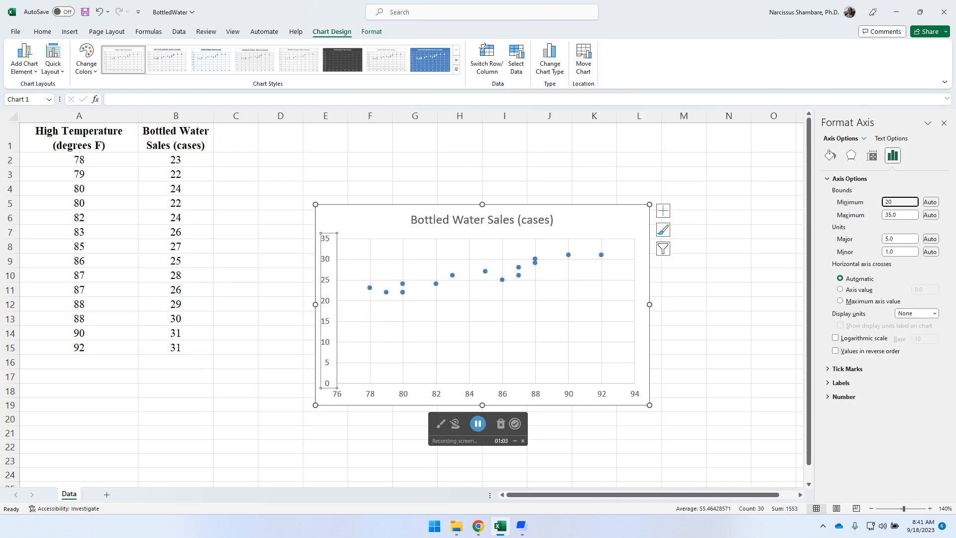
key("Return")
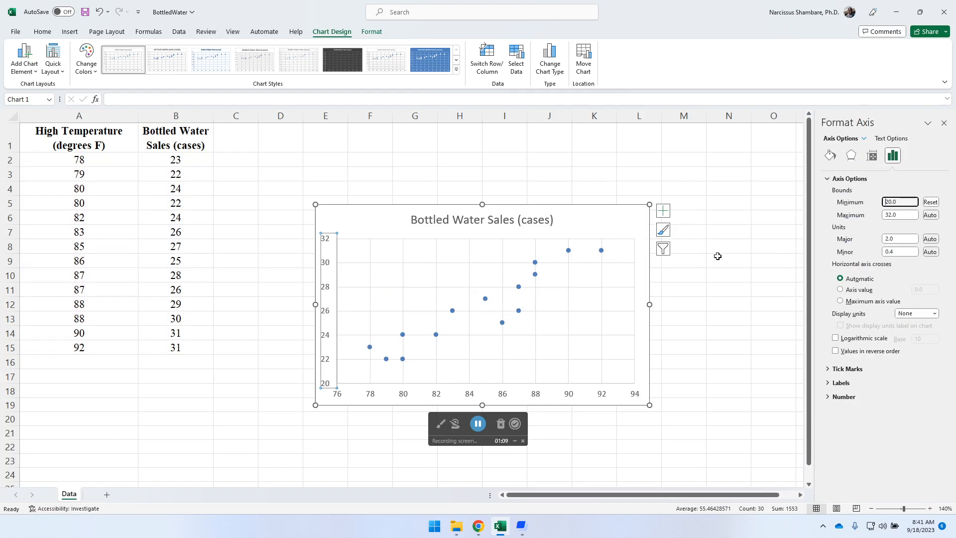
left_click_drag(589, 218, 492, 148)
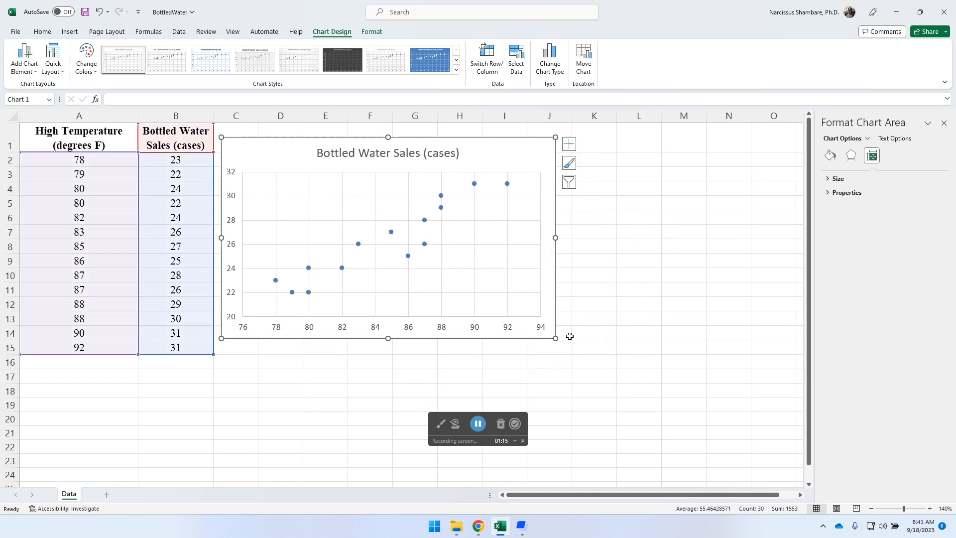
Enlarge the chart, add a linear trendline, and bring up its Format Trendline options.
left_click_drag(552, 335, 590, 380)
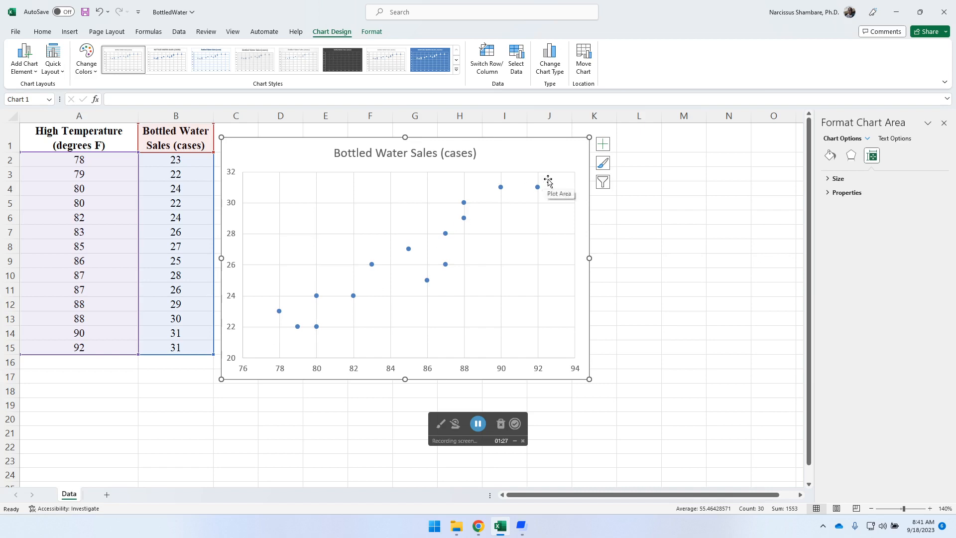
left_click(604, 144)
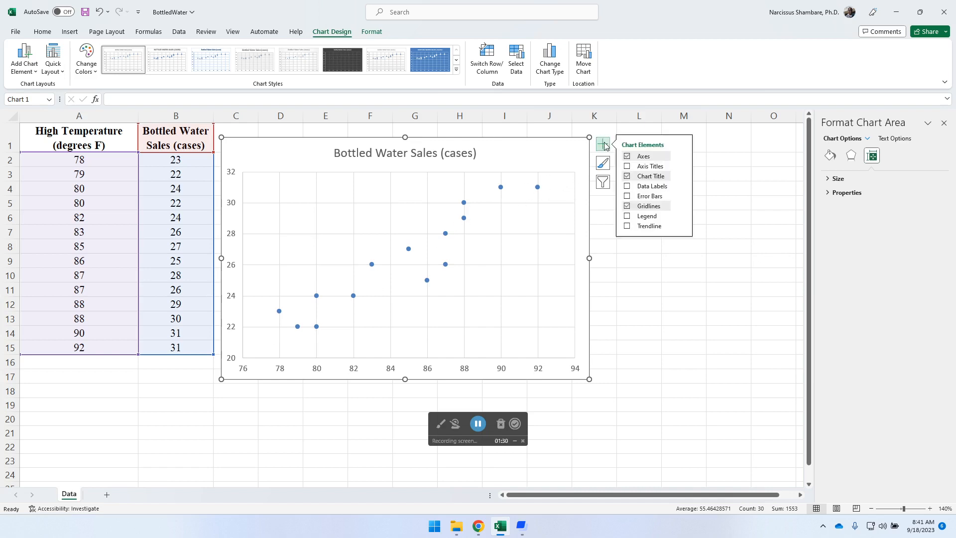
left_click(627, 226)
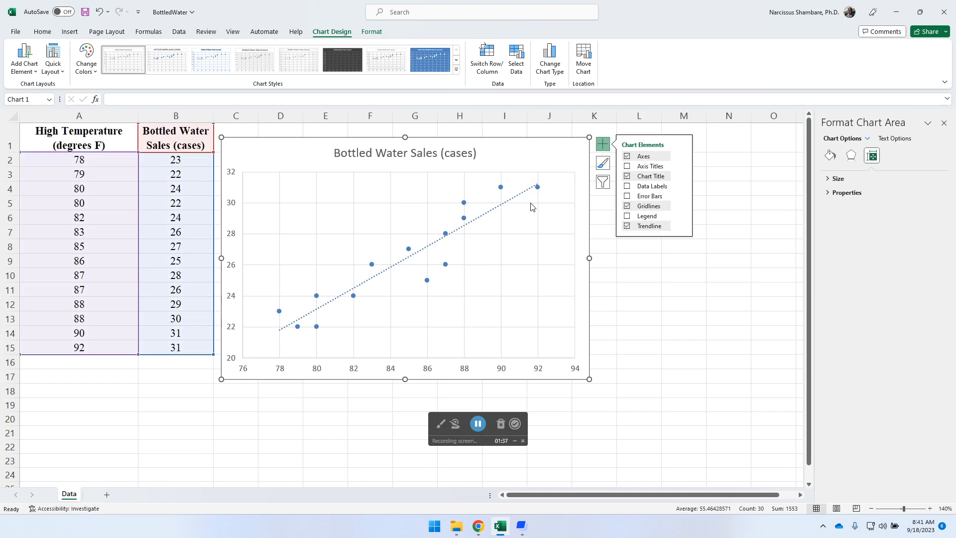
left_click(681, 227)
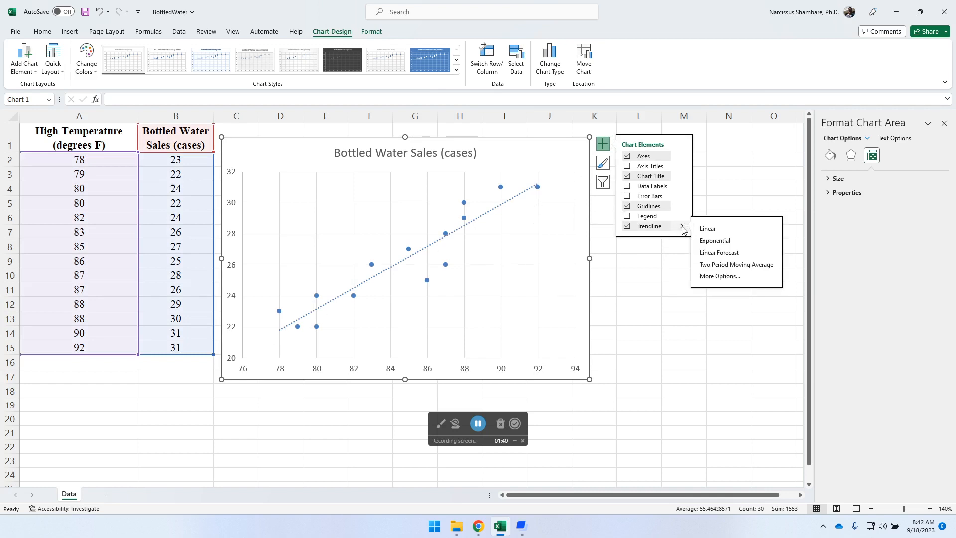
left_click(720, 276)
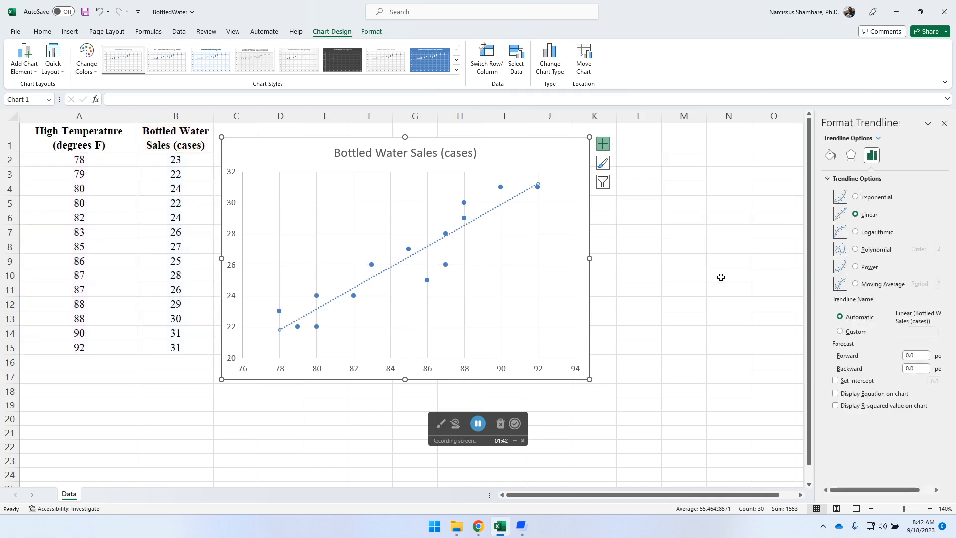
Show the equation y = 0.6732x - 30.697 and R² = 0.8695, placed at the chart's upper left.
left_click(835, 394)
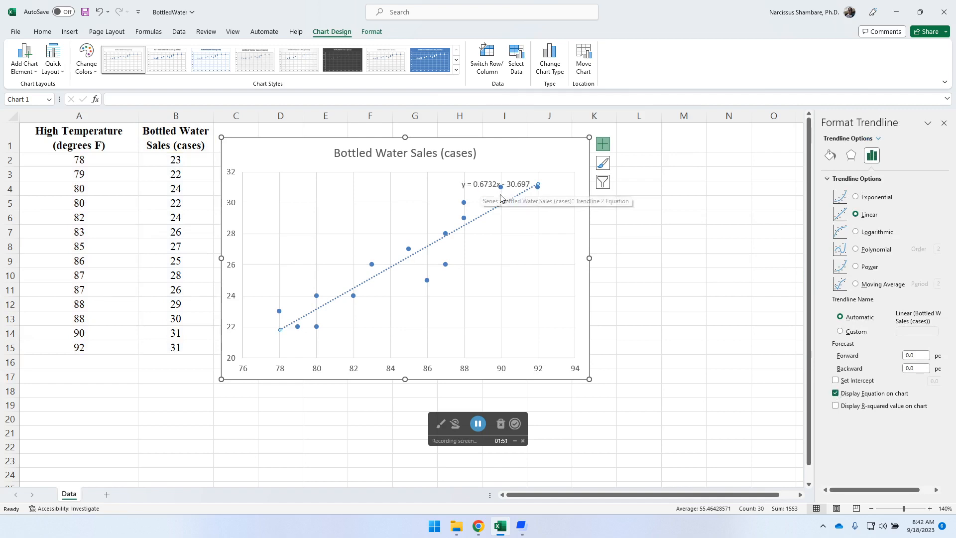
left_click(836, 406)
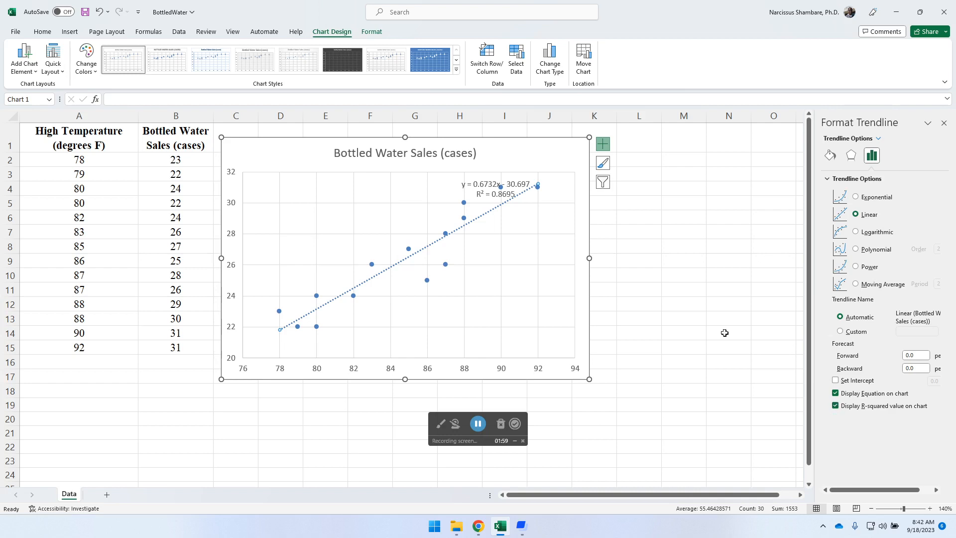
left_click_drag(482, 186, 316, 176)
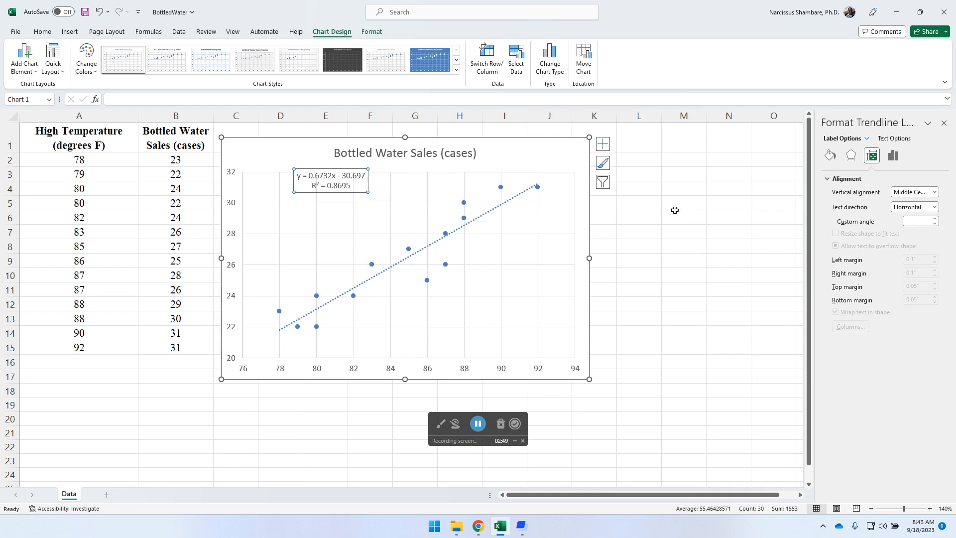
Type the label Y in cell L3 and increase the indent of cells L3 to L6.
left_click(646, 190)
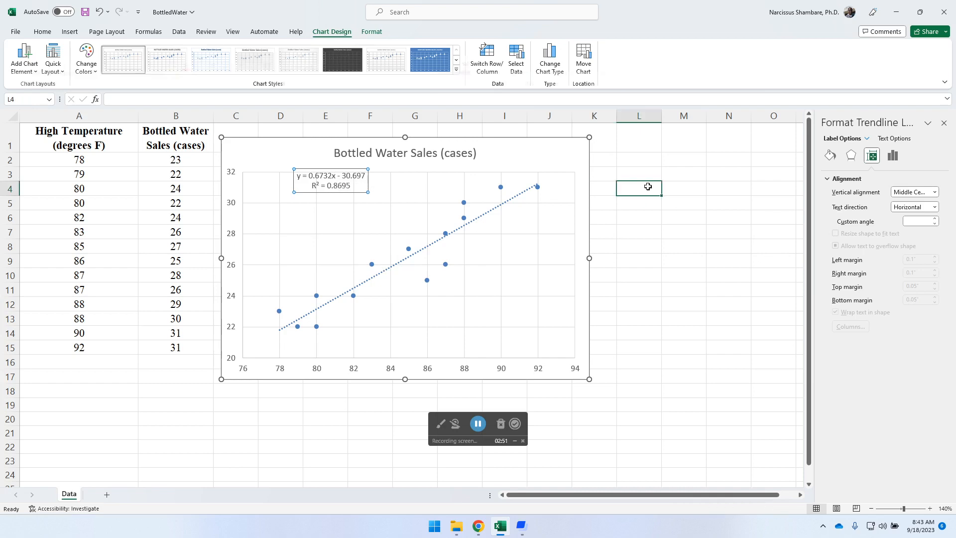
left_click(633, 176)
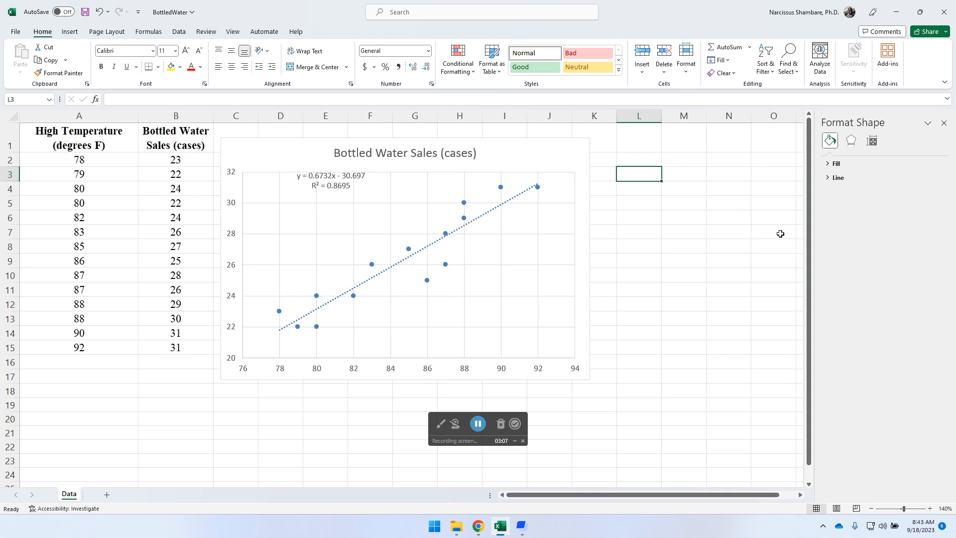
type("Y")
left_click_drag(644, 174, 648, 218)
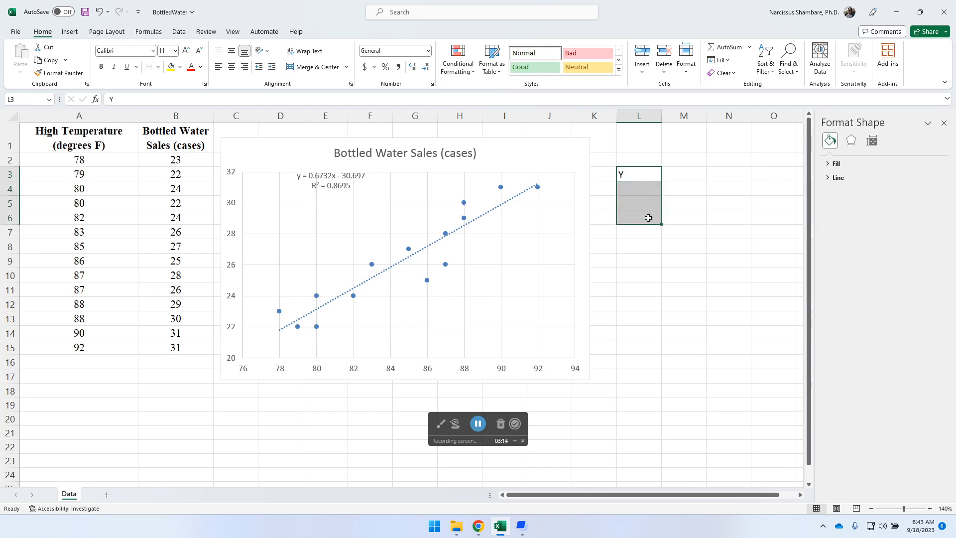
left_click(272, 67)
left_click(689, 174)
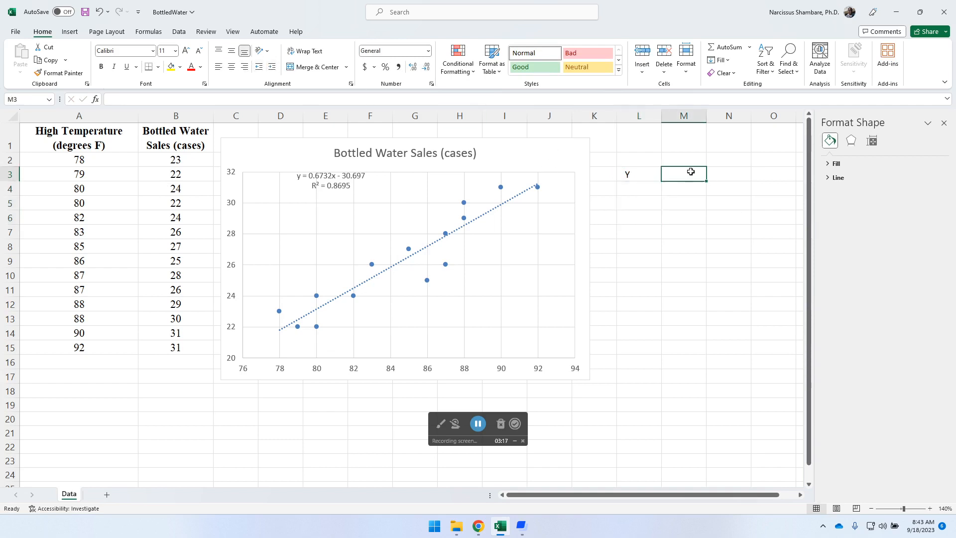
Enter =(0.6732*95)-30.697 in M3, giving 33.257, and fill it down to M5.
type("=")
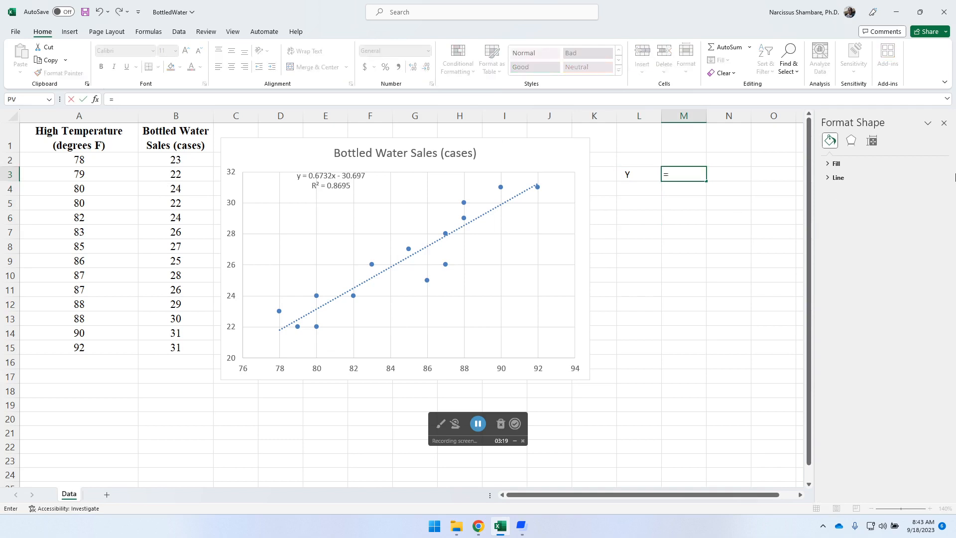
type("(0.6732*95)-30.697")
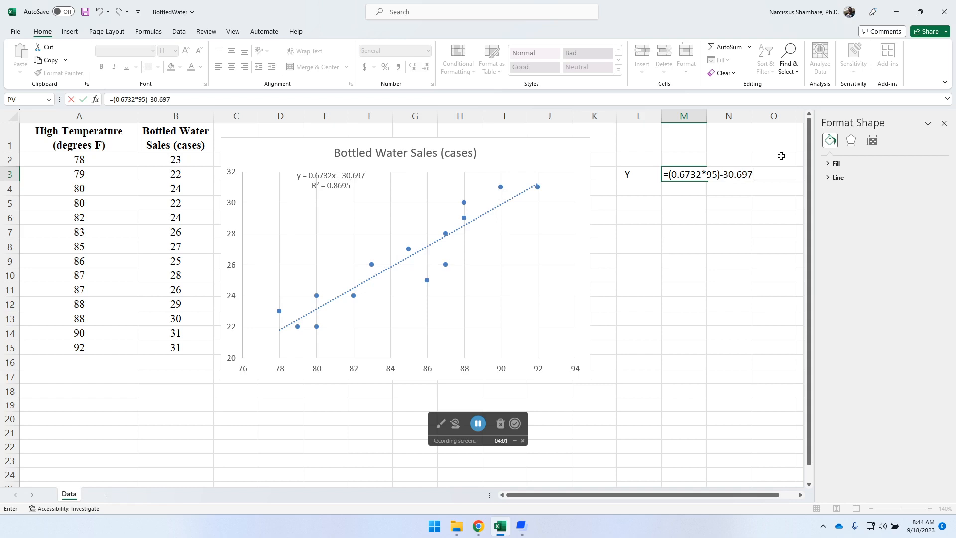
key("Return")
key("Up")
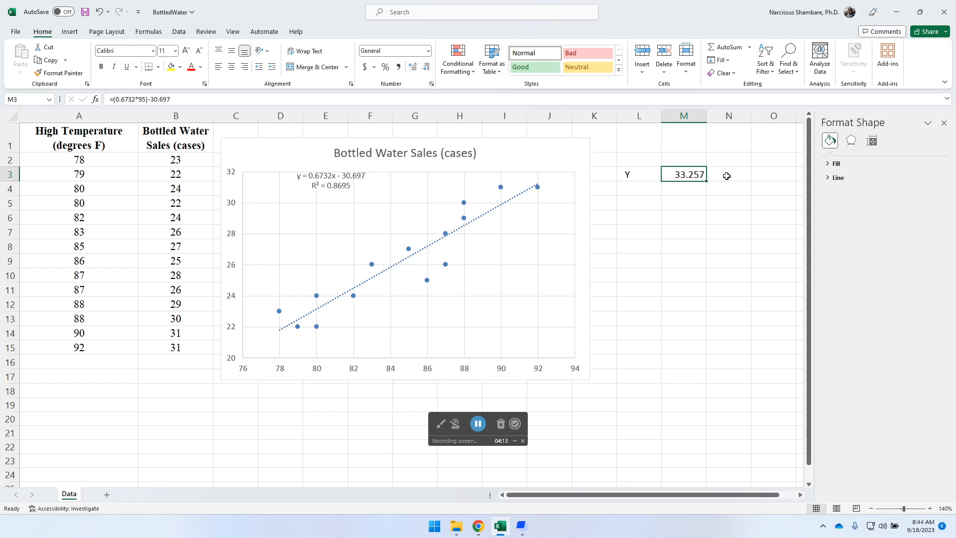
left_click_drag(707, 183, 711, 214)
Change M4's formula to use 75 degrees so it shows 19.793, then select M3:M5.
left_click(693, 189)
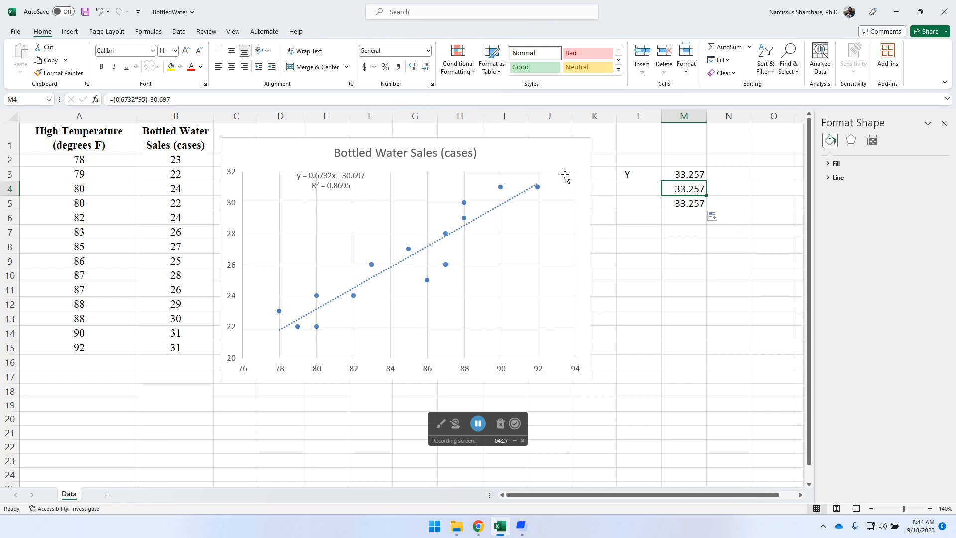
left_click(140, 99)
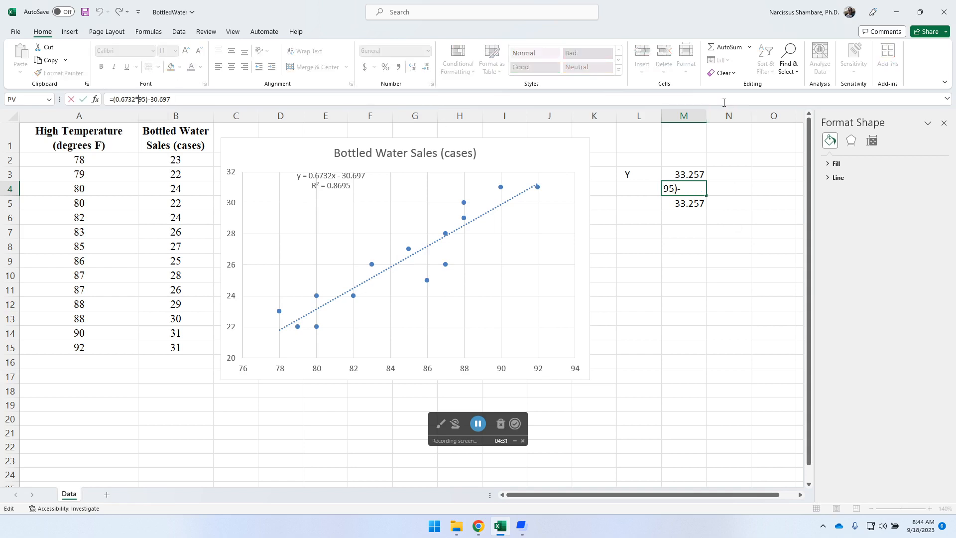
type("7")
key("Delete")
key("Return")
key("Up")
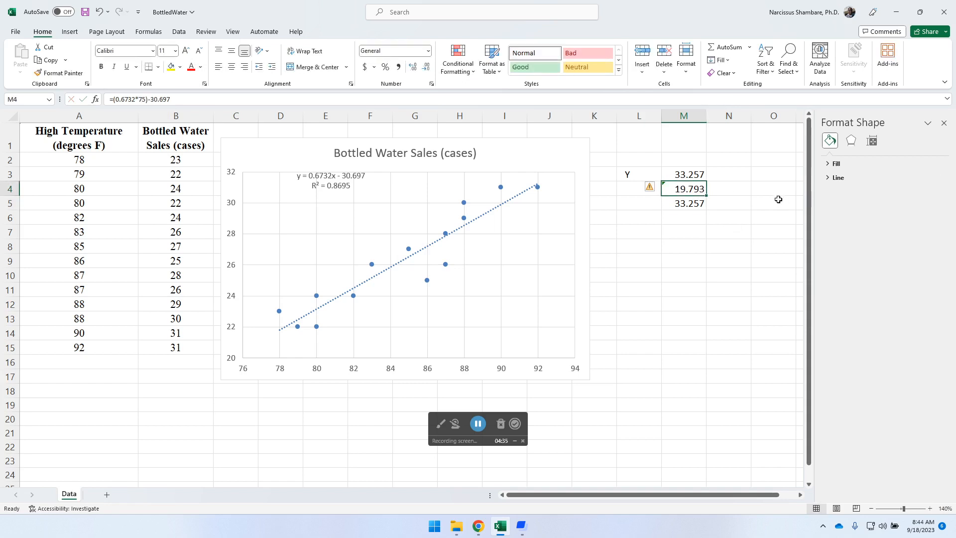
left_click_drag(688, 175, 698, 203)
Reduce M3:M5 to whole numbers so the predictions read 33, 20 and 33.
left_click(426, 67)
left_click(426, 67)
left_click(426, 68)
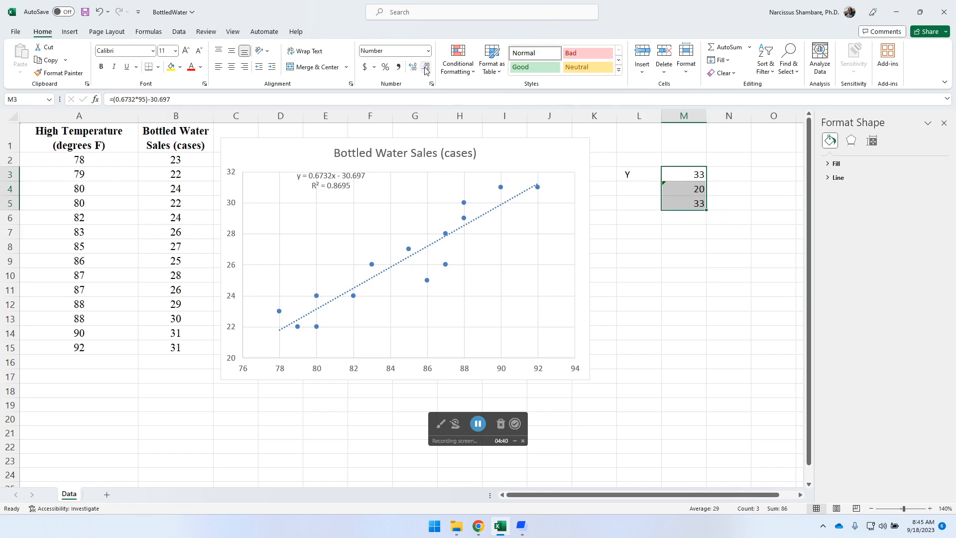
left_click(697, 188)
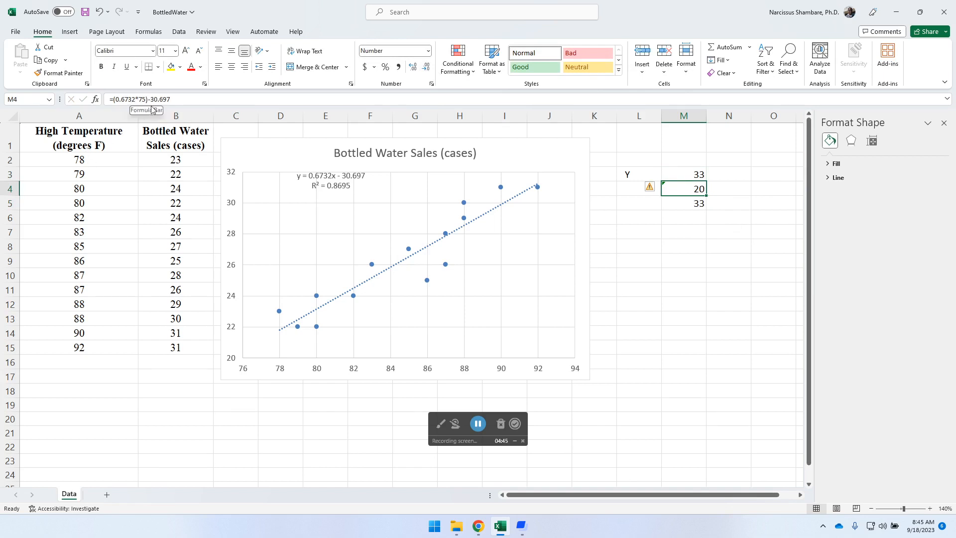
left_click(698, 202)
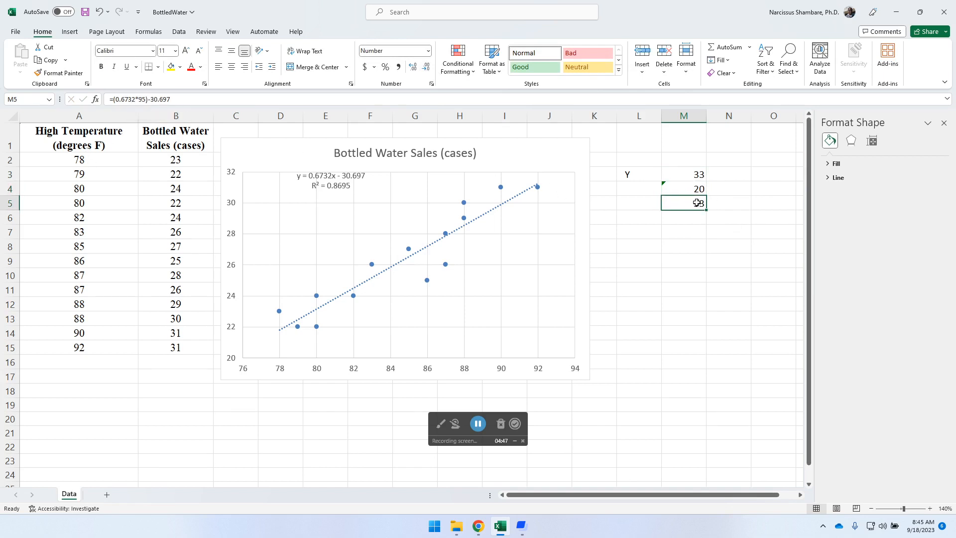
Change M5's formula to =(0.6732*65)-30.697 so it shows 13.
left_click(138, 100)
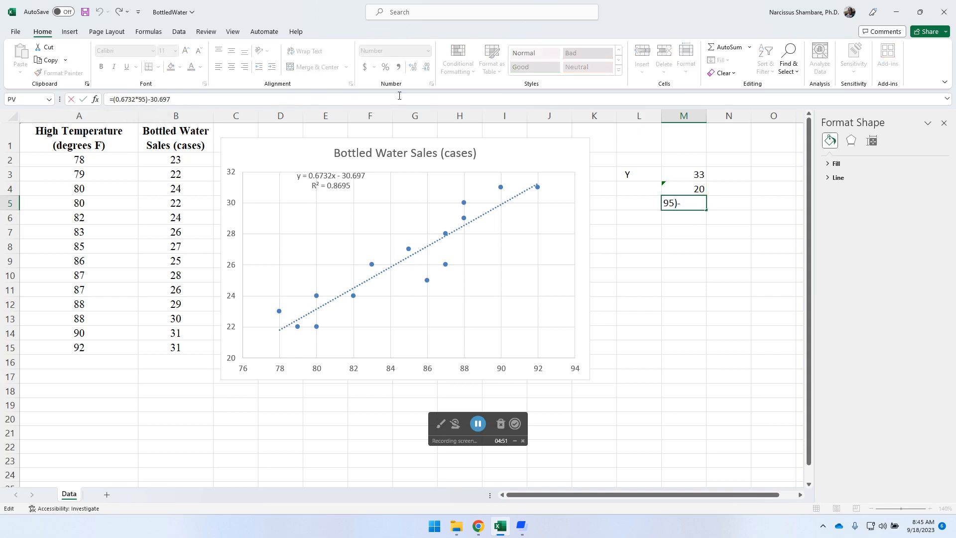
type("6")
key("Delete")
key("Return")
key("Up")
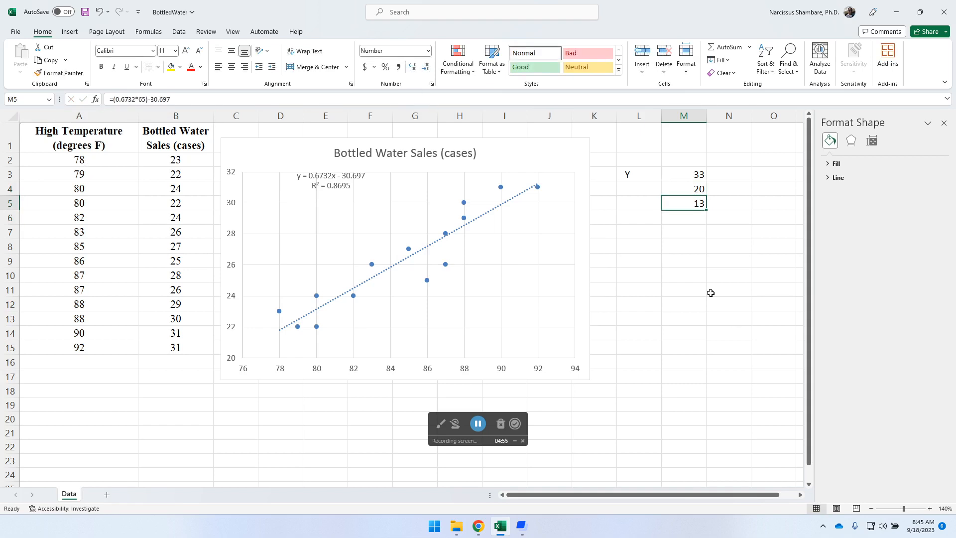